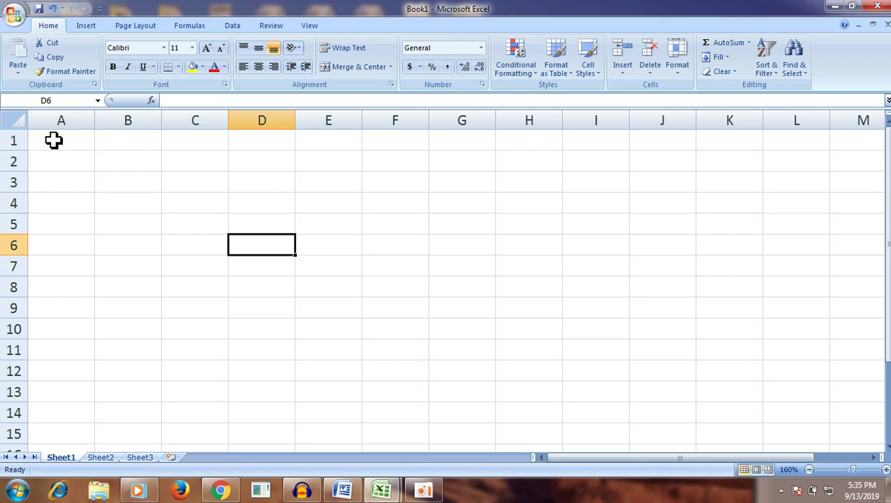
Save the selected range A1:G10 as a custom view named My Area
drag(55, 140, 455, 328)
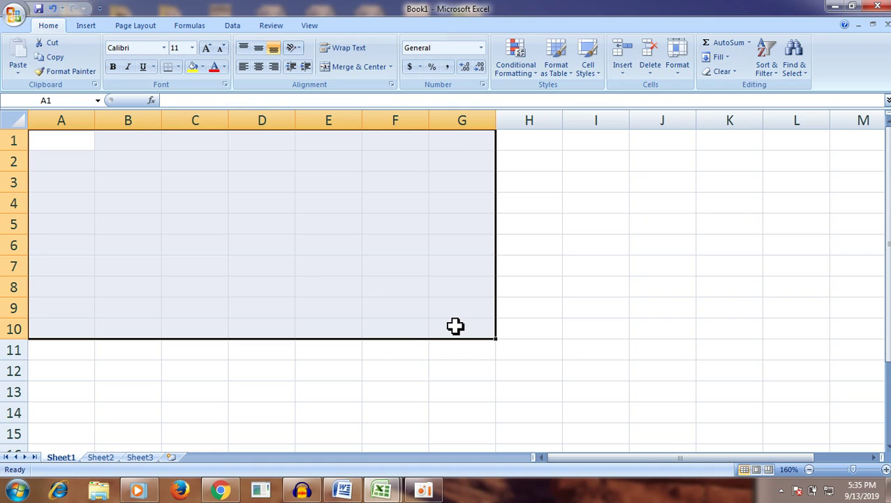
click(311, 26)
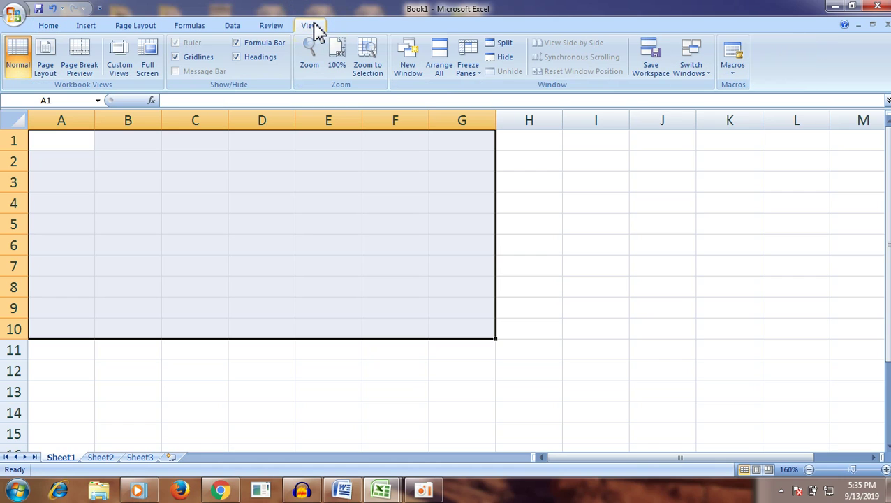
click(129, 66)
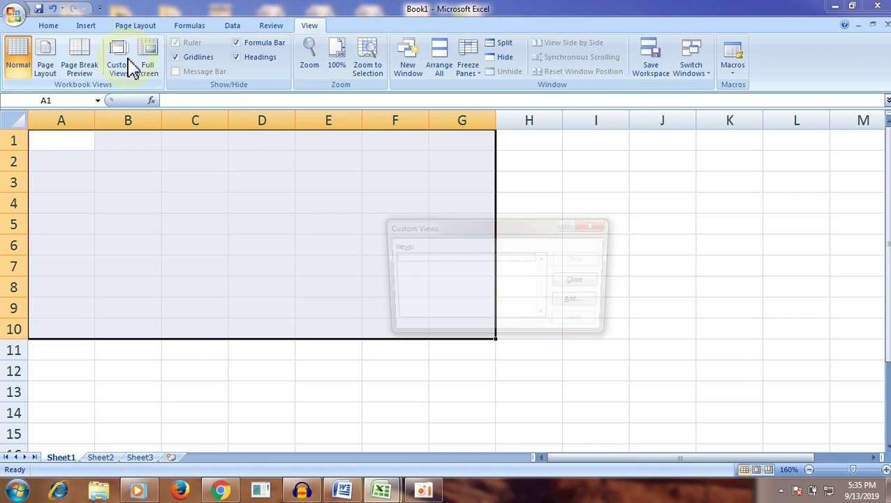
drag(525, 235, 558, 201)
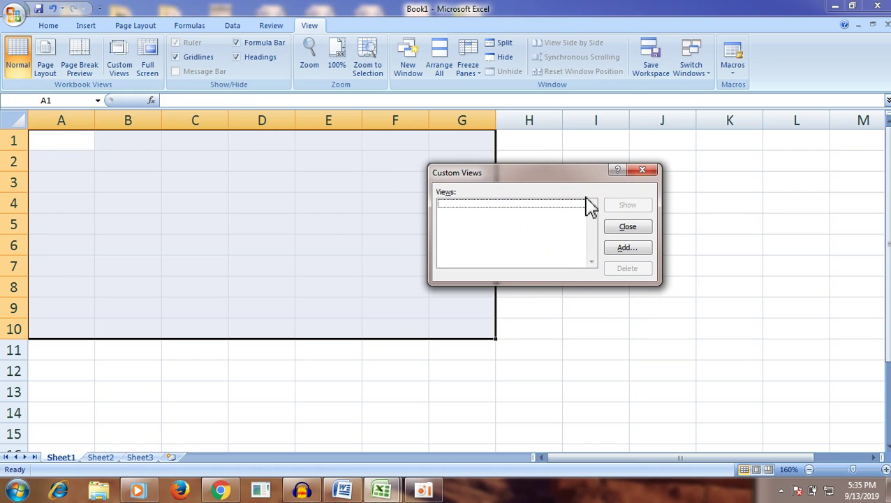
click(628, 264)
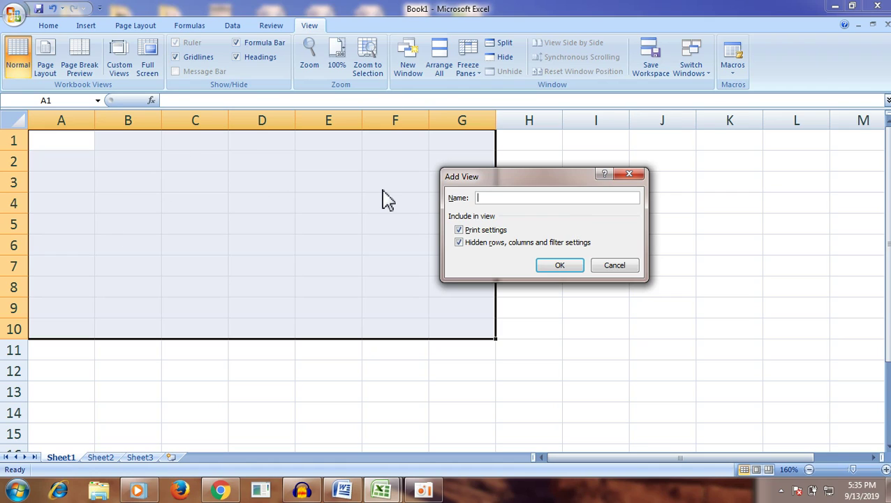
text(My Area)
click(559, 267)
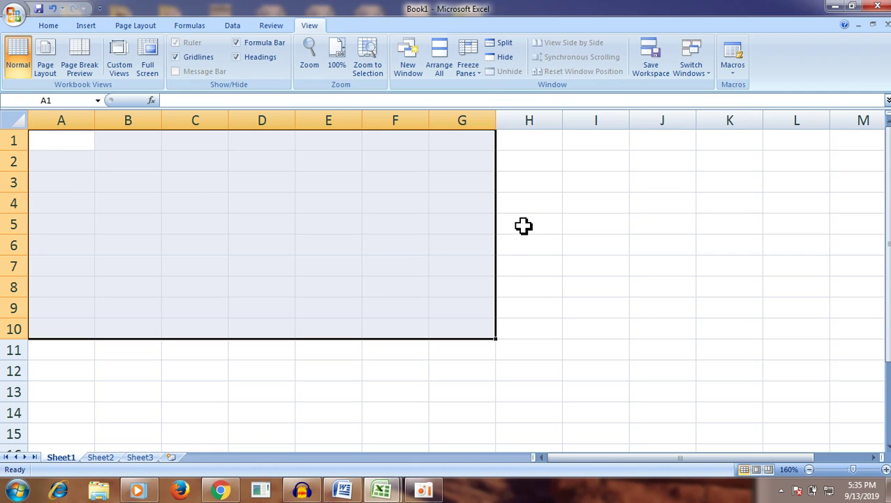
Deselect the range, and restore the A1:G10 selection by showing the My Area custom view
click(536, 201)
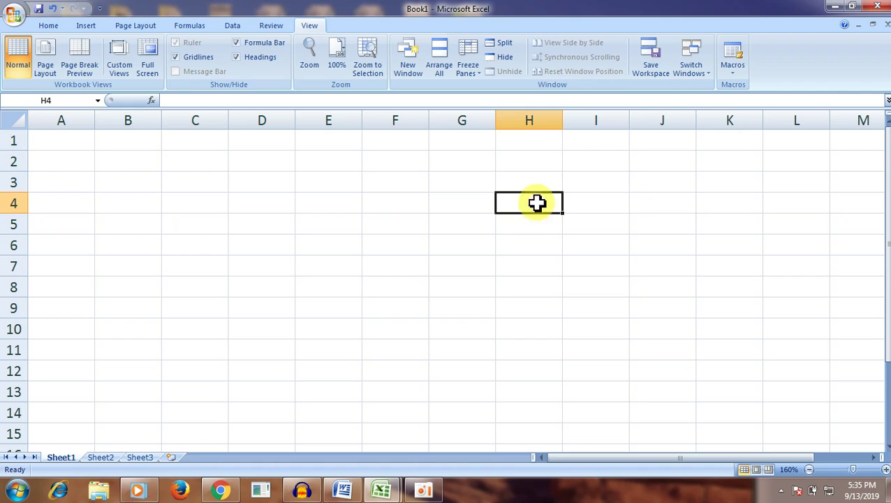
drag(39, 140, 322, 215)
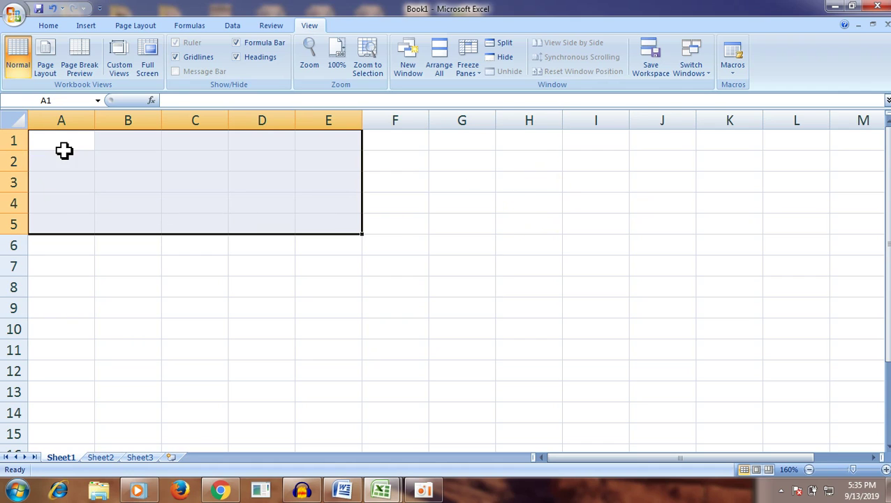
drag(64, 150, 841, 408)
click(481, 356)
scroll(481, 356, up, 1)
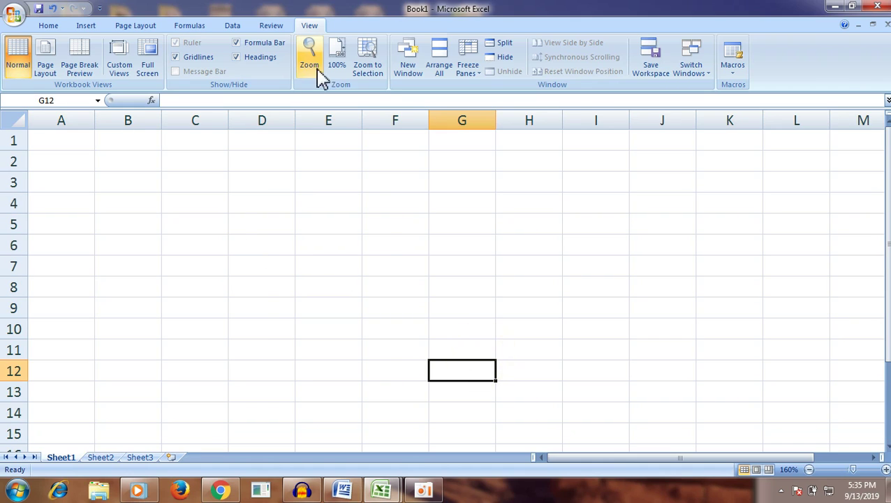
click(120, 69)
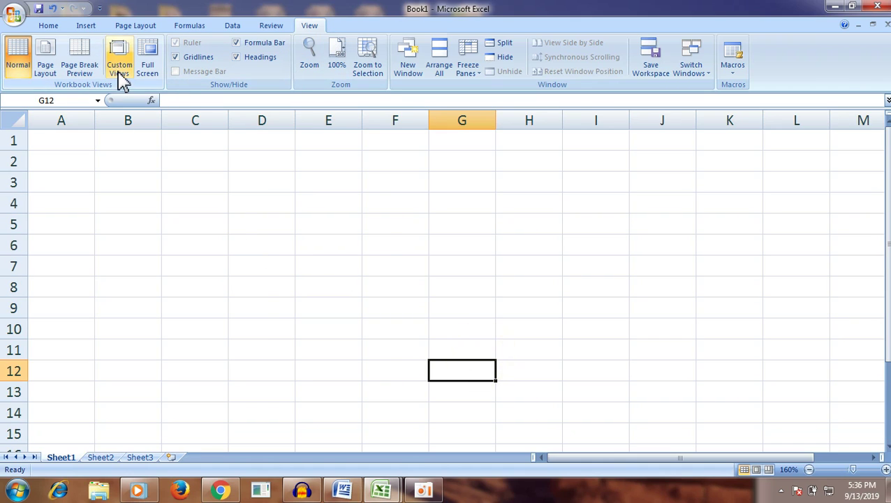
click(628, 208)
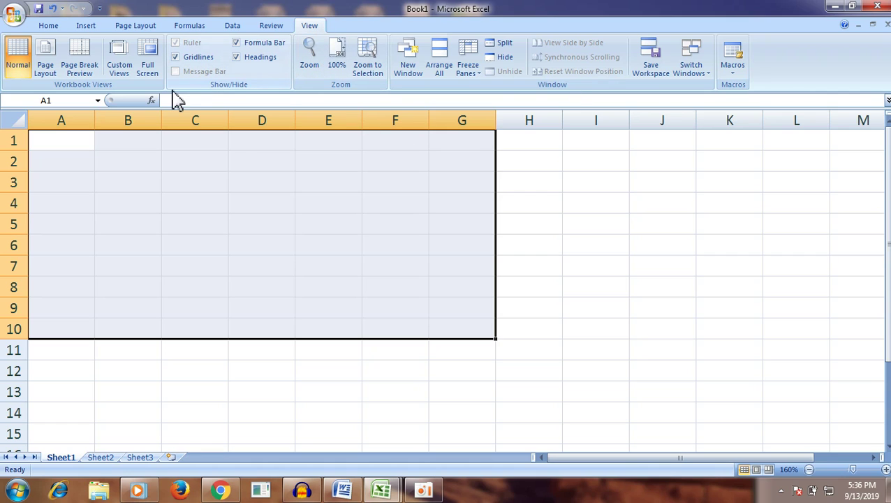
Start a data validation rule for the selected range A1:G10 that allows whole numbers
click(232, 28)
click(519, 76)
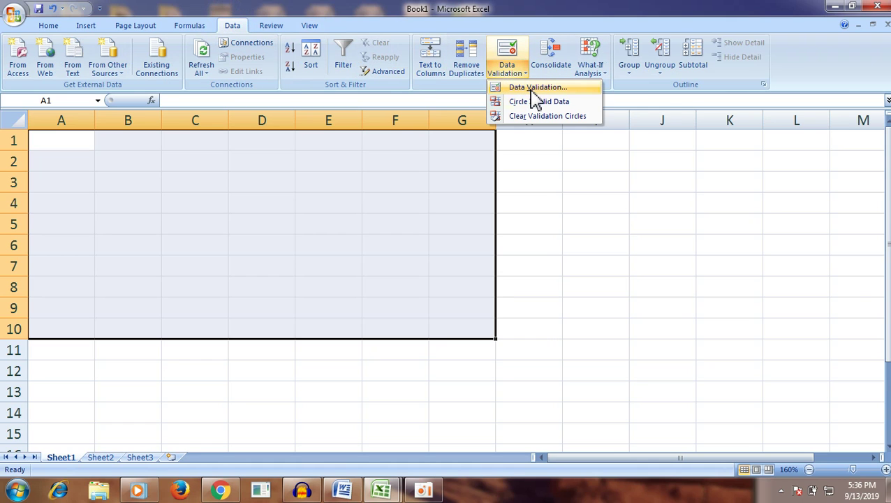
click(534, 89)
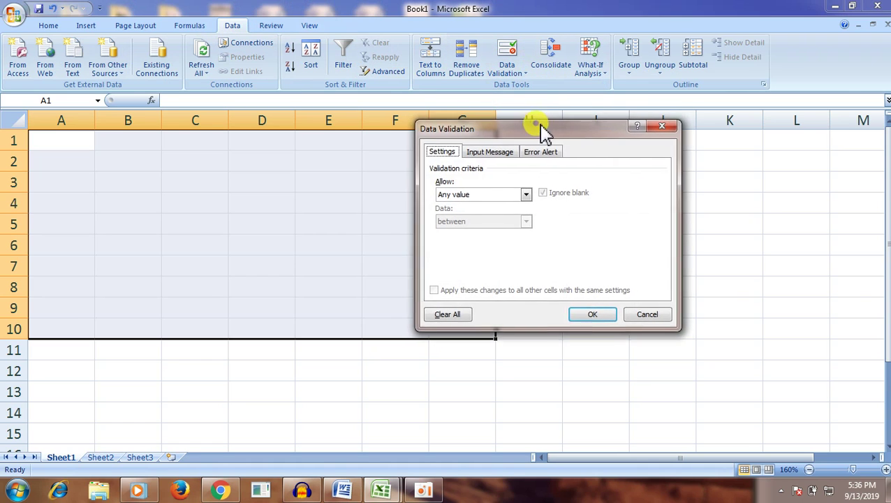
drag(541, 128, 590, 115)
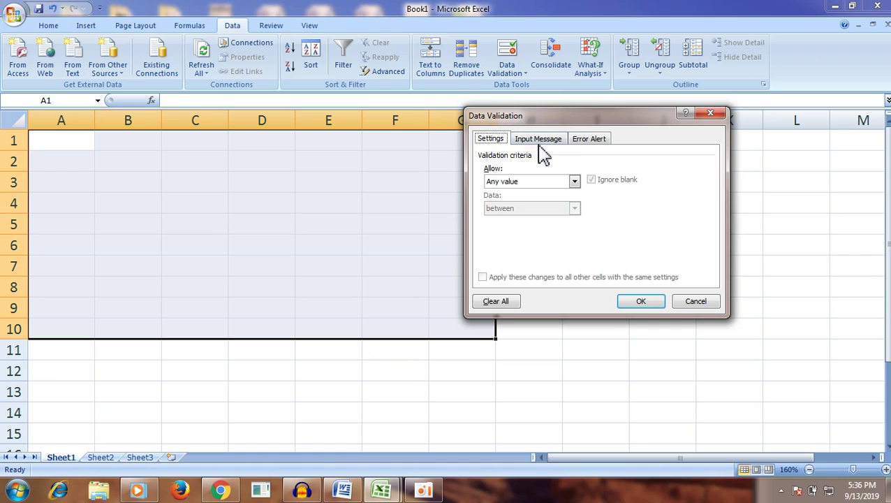
click(530, 185)
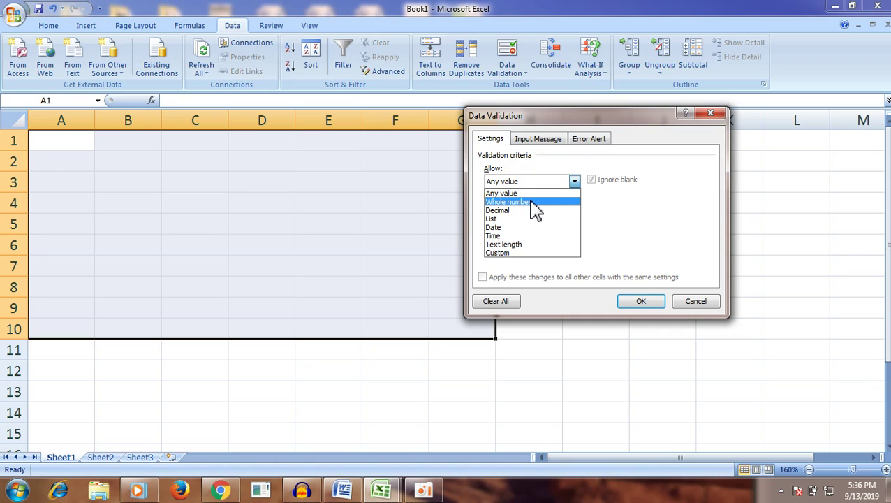
click(530, 202)
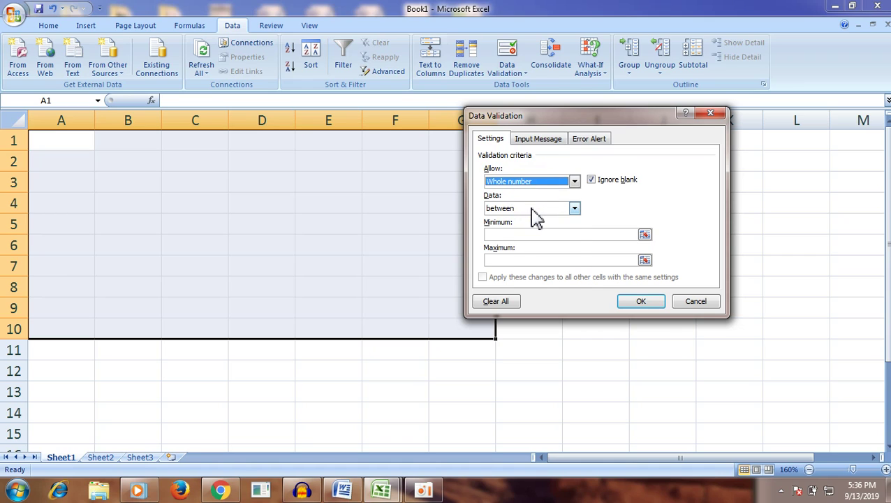
Try the less than or equal to, equal to and not equal to conditions for the whole-number rule
click(532, 209)
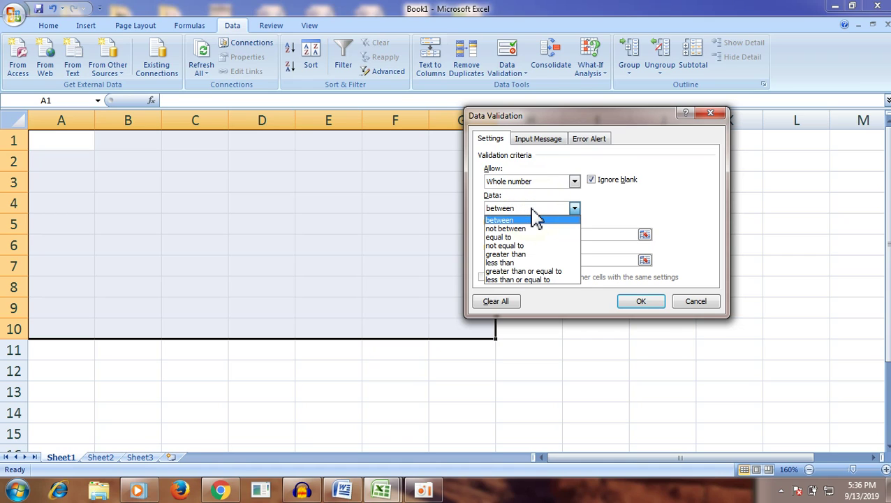
click(534, 281)
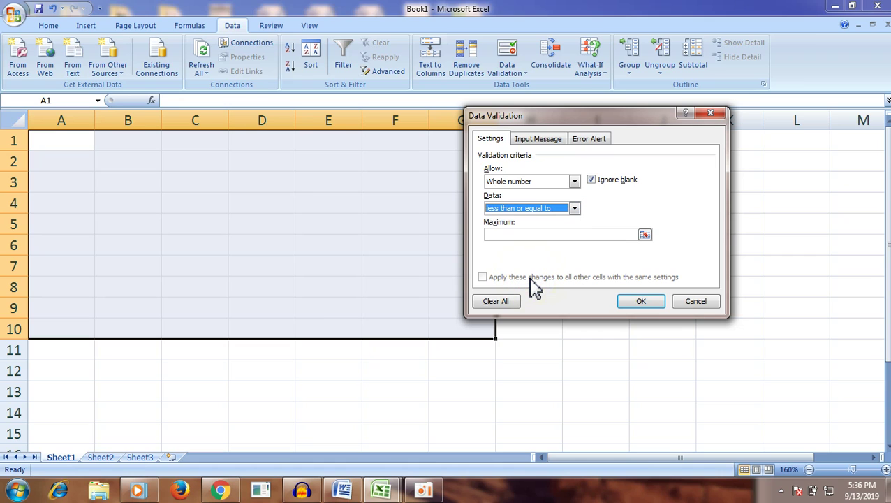
click(547, 209)
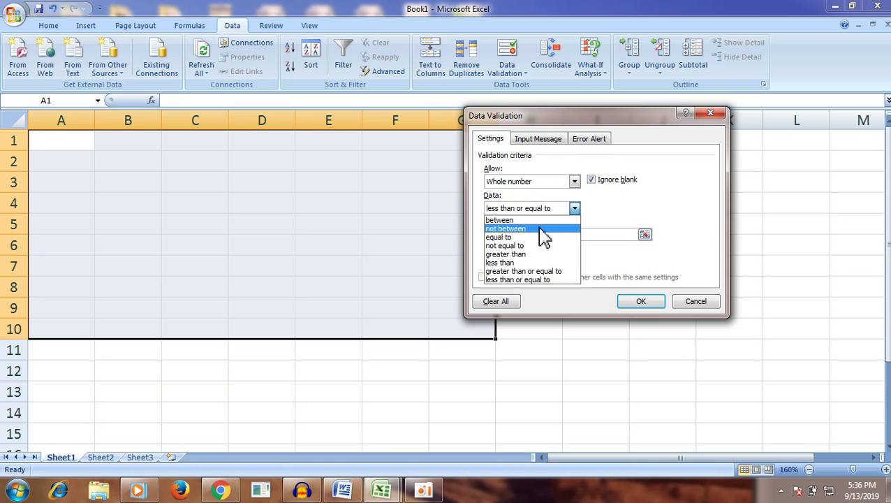
click(537, 237)
click(550, 211)
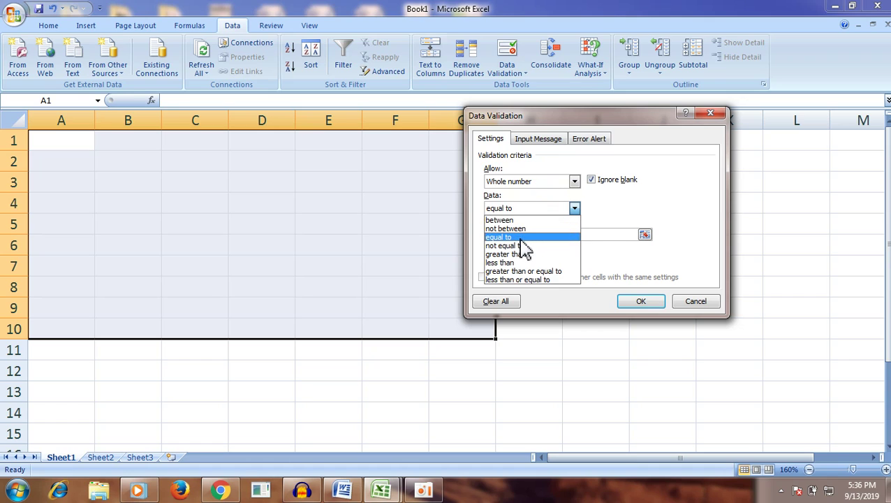
click(522, 245)
Set the validation condition to between, with minimum 20 and maximum 40, and apply the rule
click(537, 209)
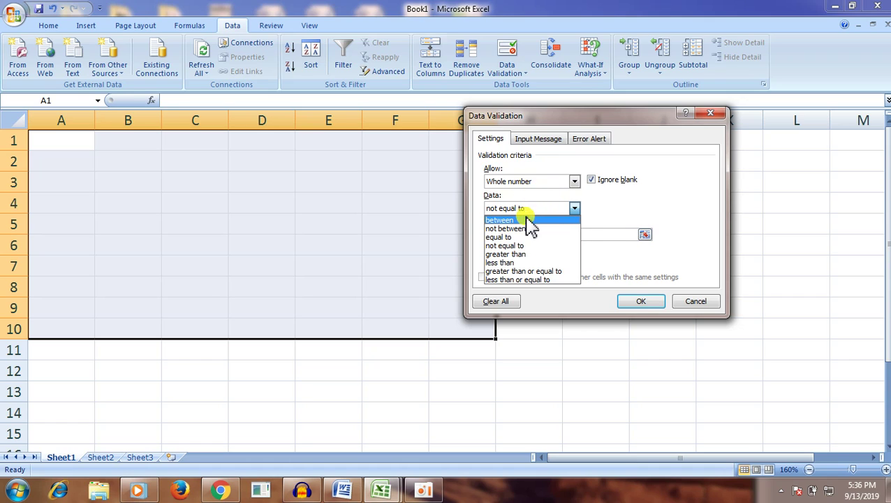
click(534, 220)
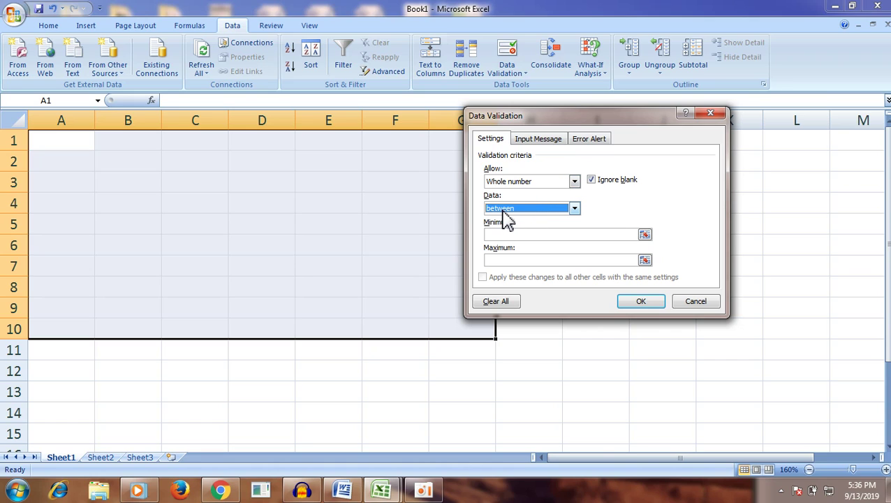
click(515, 211)
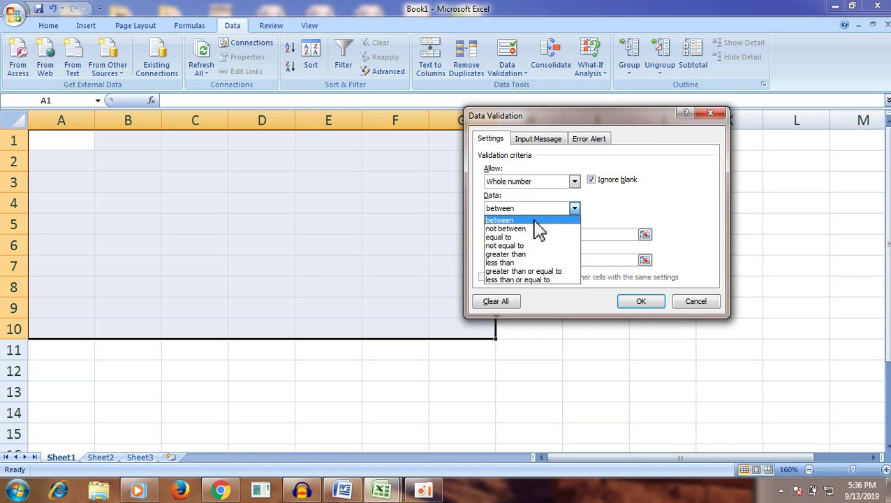
click(535, 222)
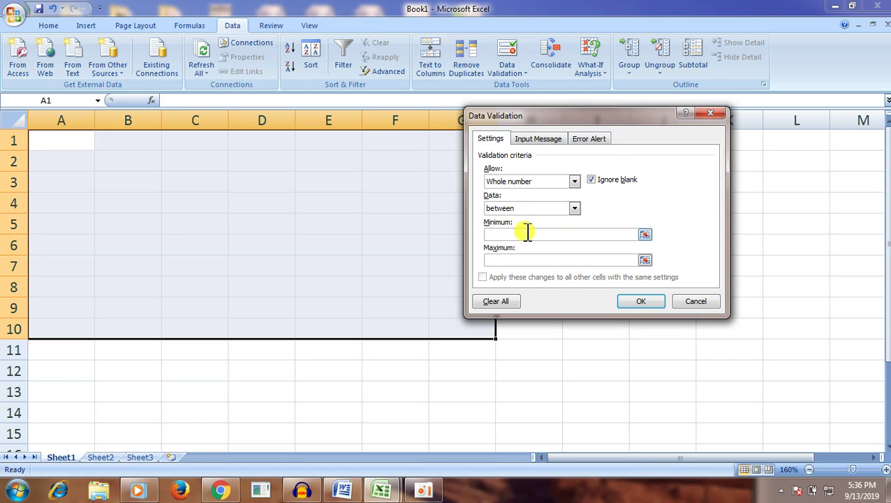
click(527, 233)
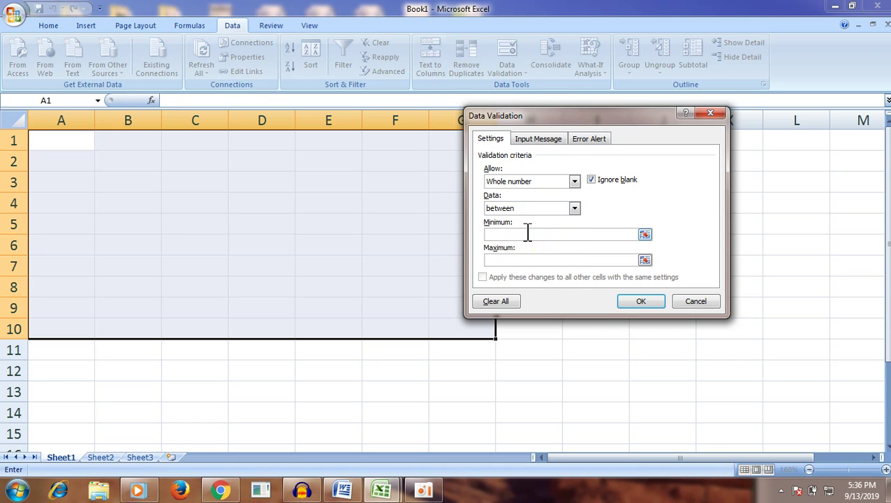
text(20)
click(507, 261)
text(40)
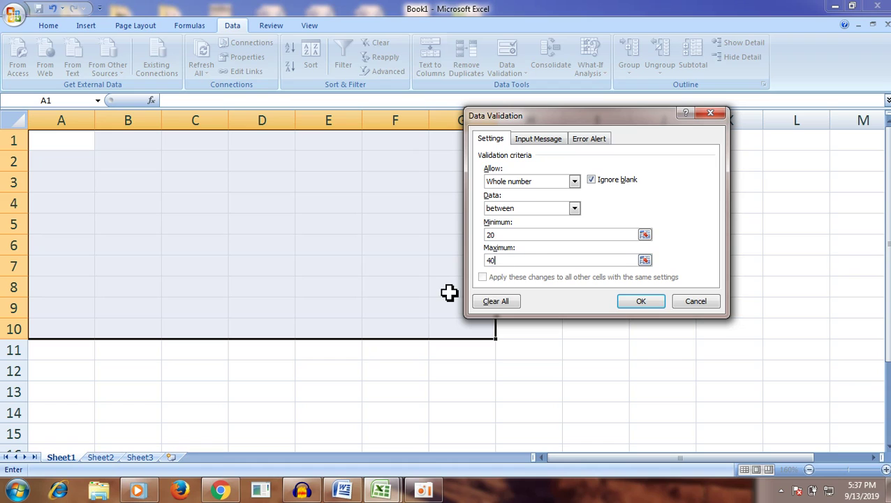
click(641, 301)
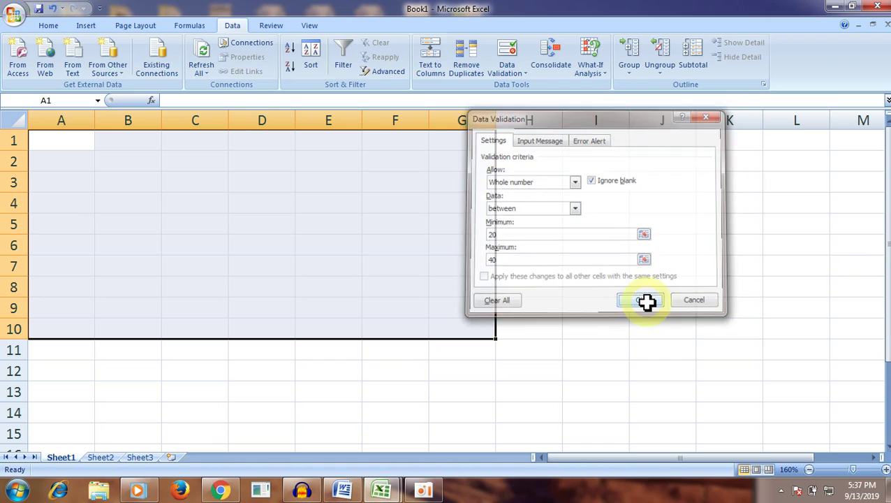
Enter 20 in cell A1
click(63, 146)
text(20)
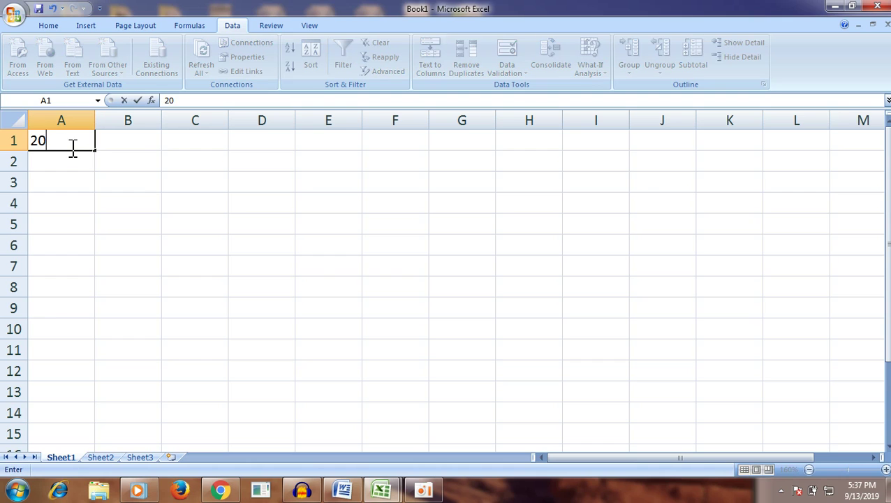
key(Return)
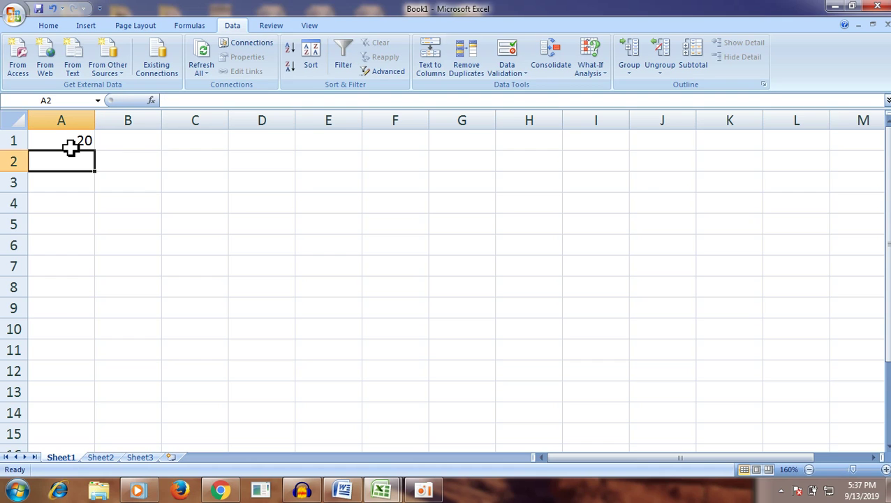
Test the validation rule by trying to enter 12 and 19 in cell A2
text(12)
key(Return)
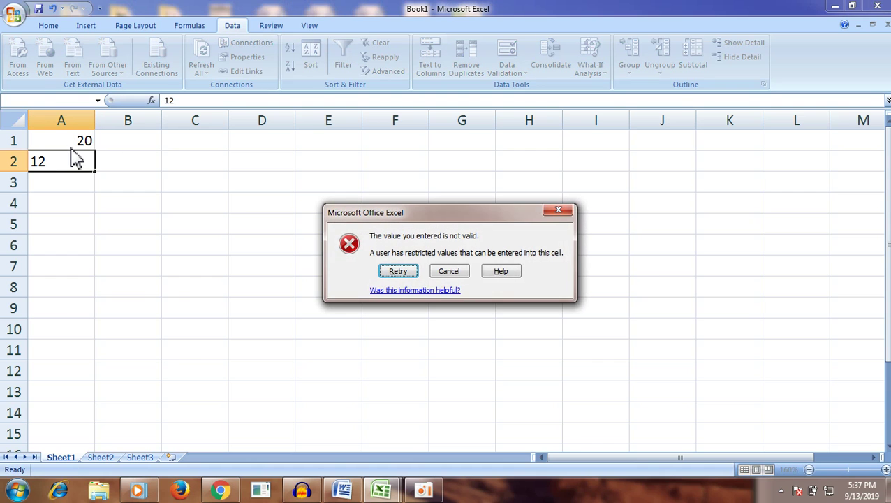
key(Return)
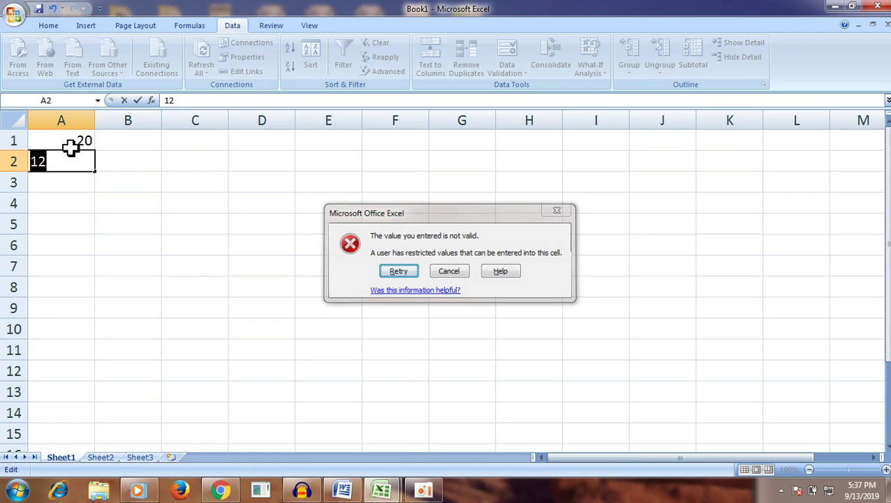
text(19)
key(Return)
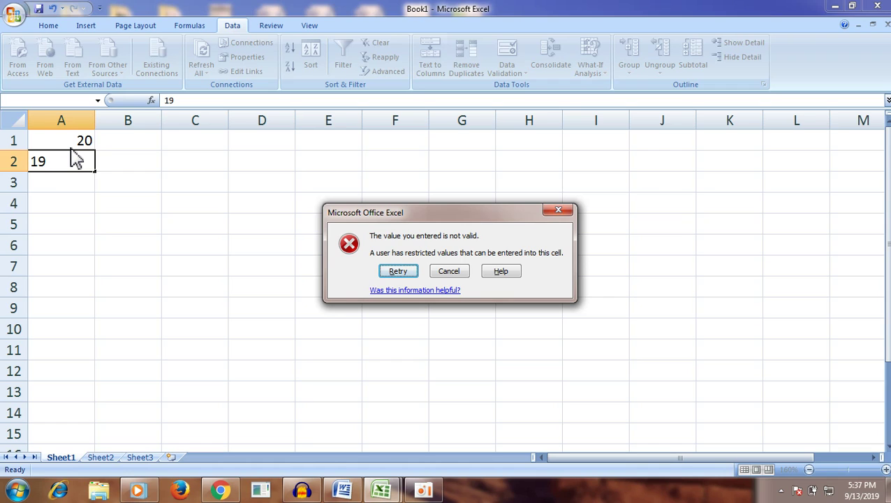
key(Return)
Enter 22 in cell A2 and 25 in cell A3
text(22)
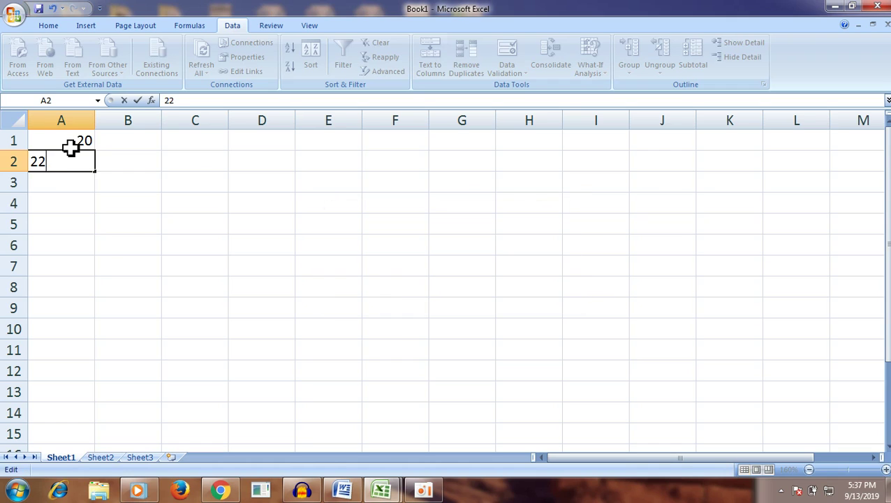
key(Return)
text(25)
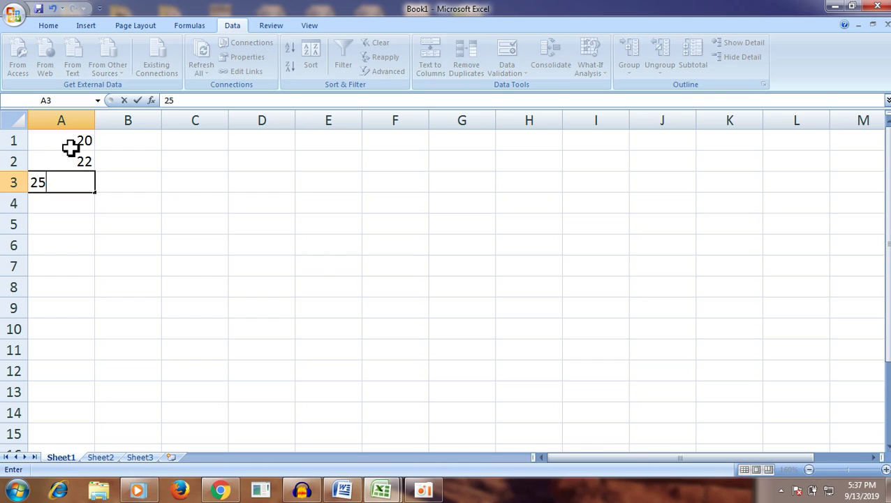
key(Return)
Test the validation rule with 46 in cell A4, and replace it with 40
text(46)
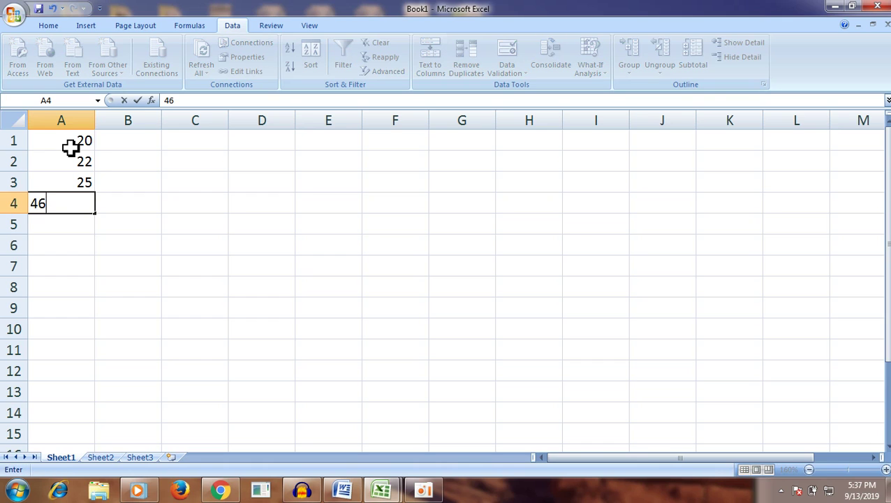
key(Return)
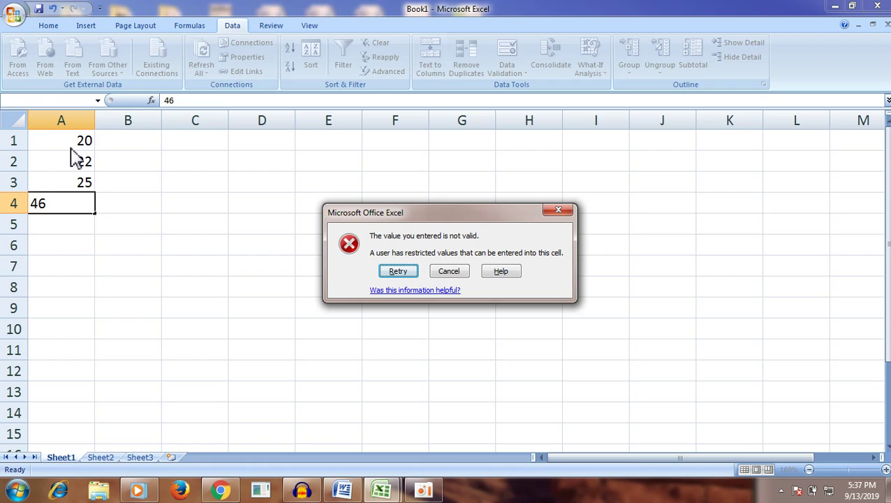
key(Return)
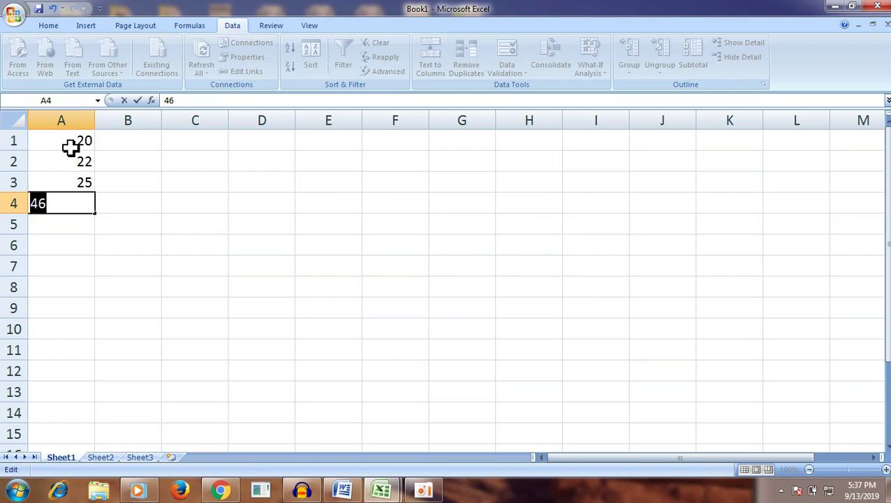
text(40)
key(Return)
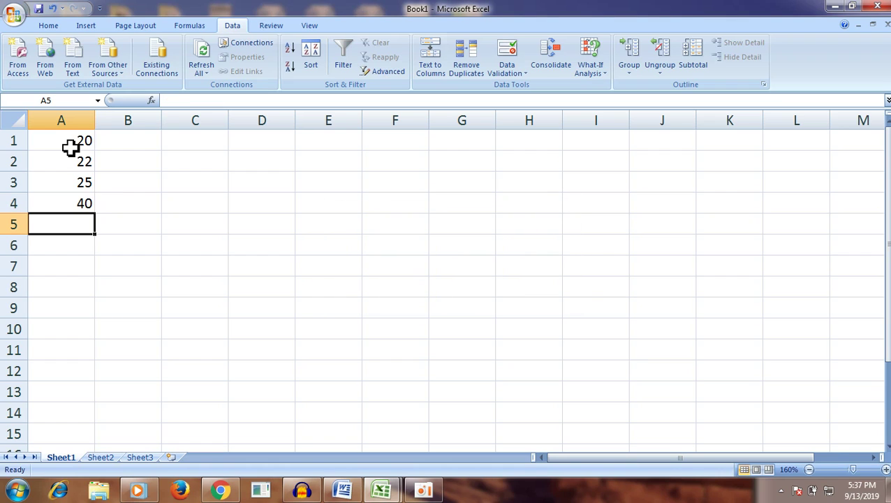
Try to enter 55 in cell A5, and replace it with 38
key(Right)
key(Down)
key(Left)
key(Up)
text(55)
key(Return)
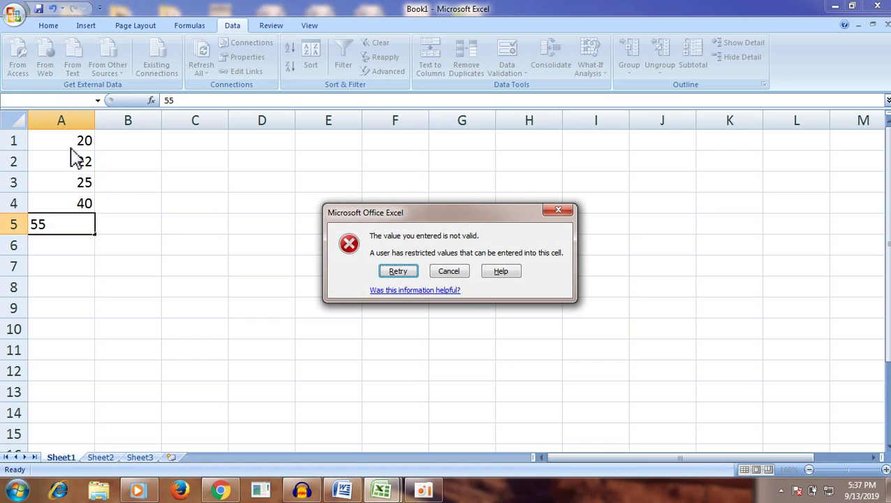
key(Return)
text(38)
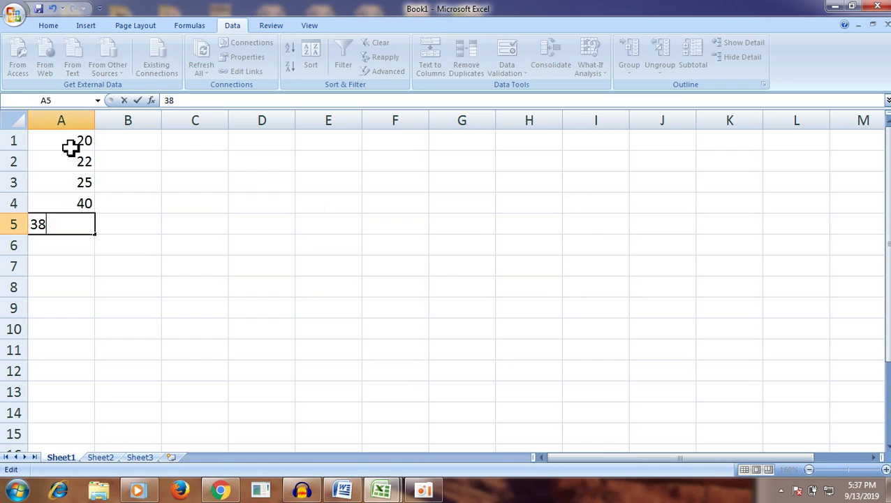
key(Return)
Try to enter 56 in cell A6, and replace it with 36
text(56)
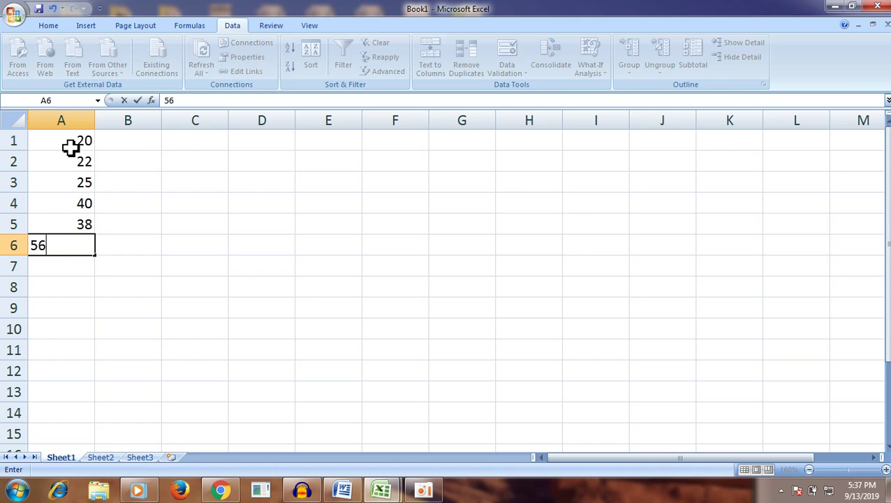
key(Return)
key(Return)
text(36)
key(Return)
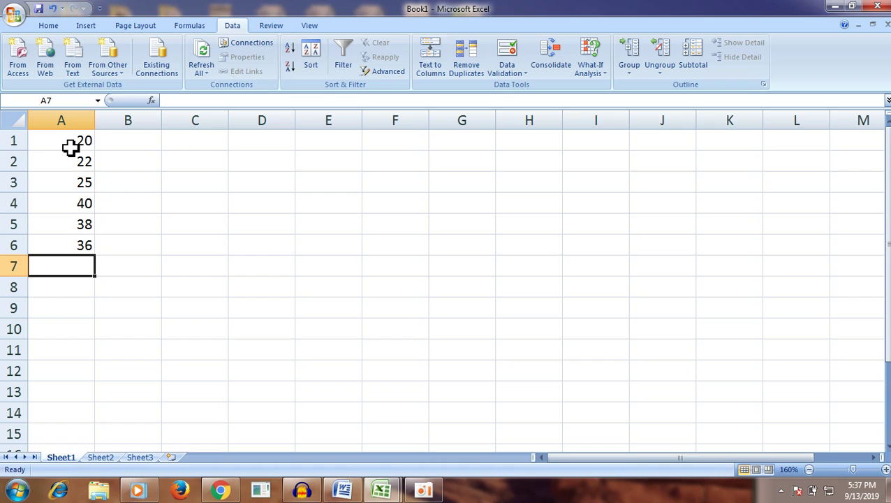
Enter 28 in cell B1, then test 56 in cell B2 and replace it with 40
click(145, 145)
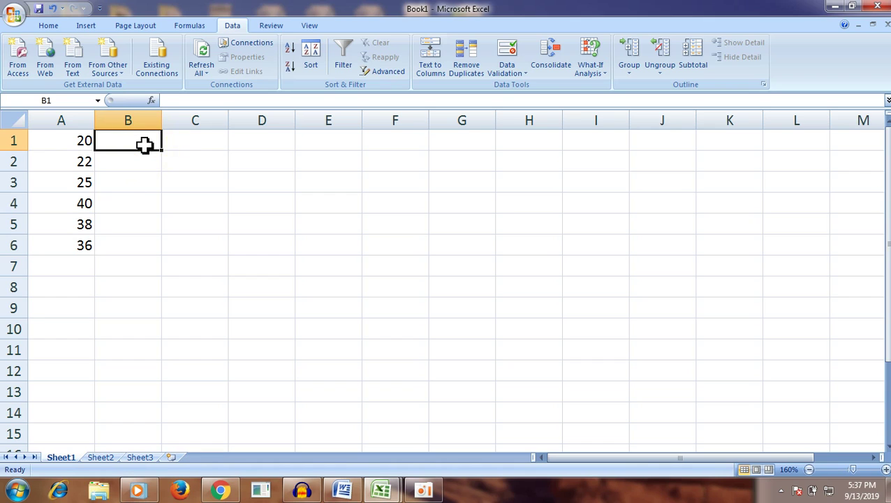
text(28)
key(Return)
text(56)
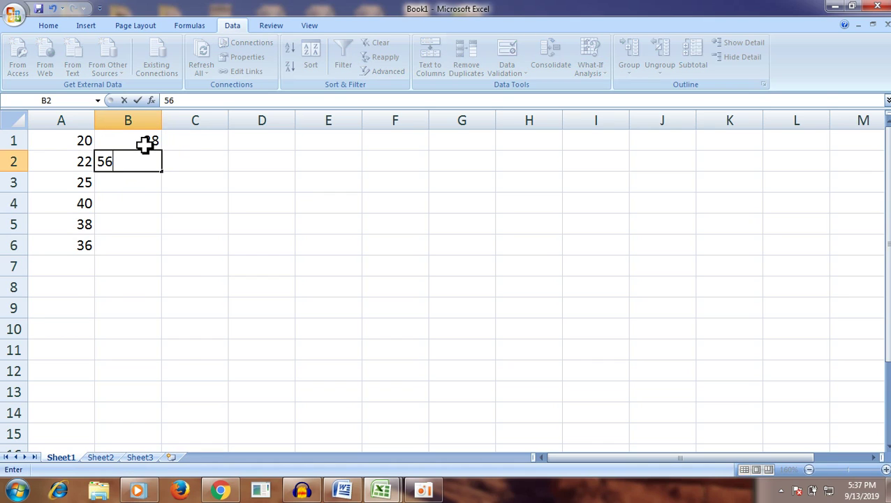
key(Return)
key(Return)
text(40)
key(Return)
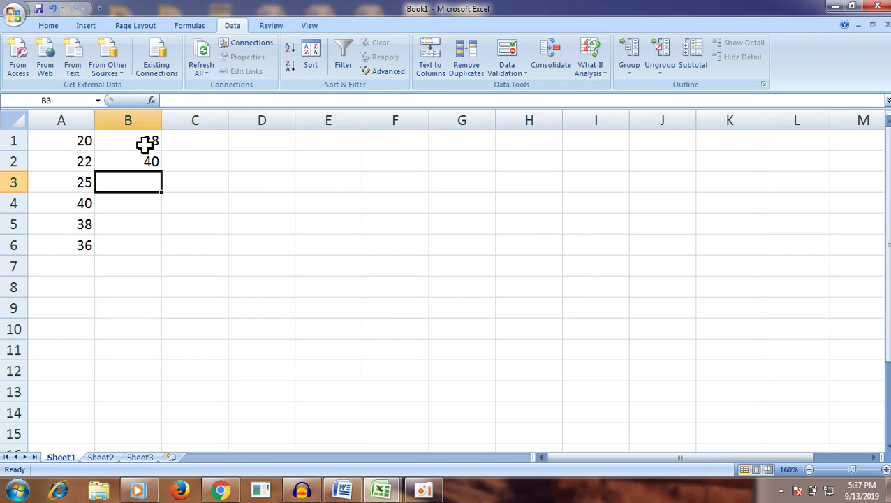
Fill cells B3 to B5 with 25, 22 and 21
text(25)
key(Return)
text(22)
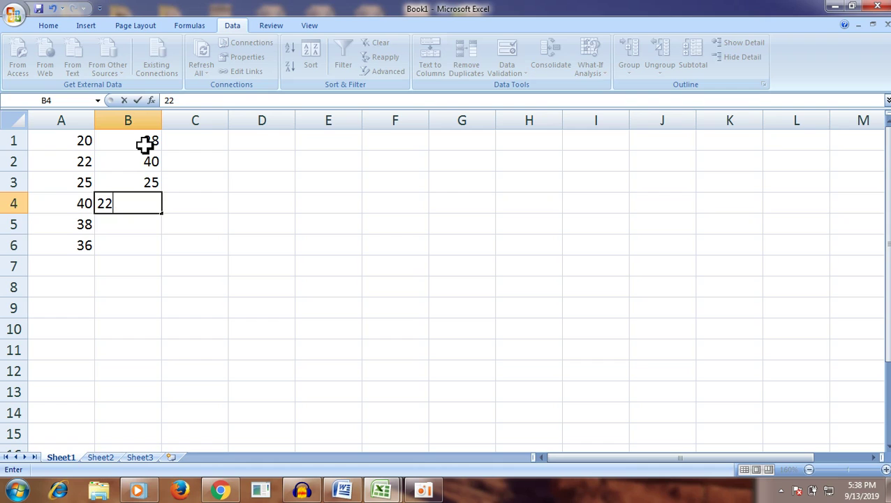
key(Return)
text(21)
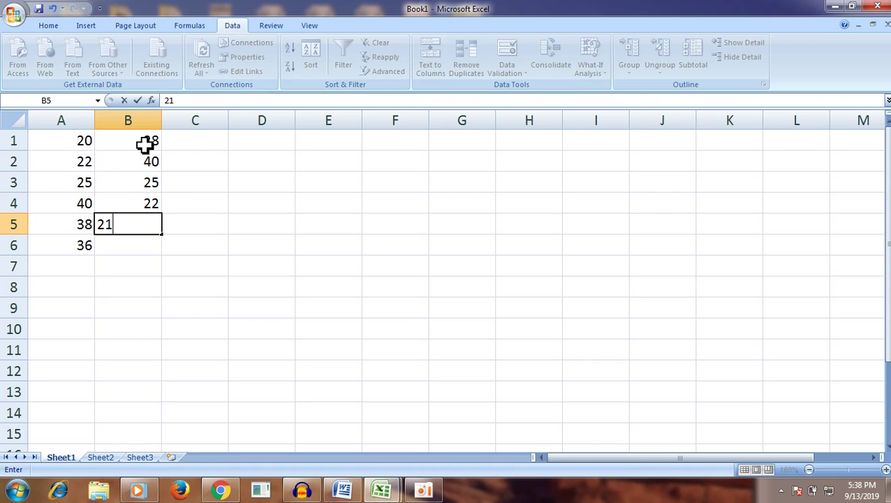
key(Return)
Test the lower limit with 18 in cell B6, and replace it with 20
text(18)
key(Return)
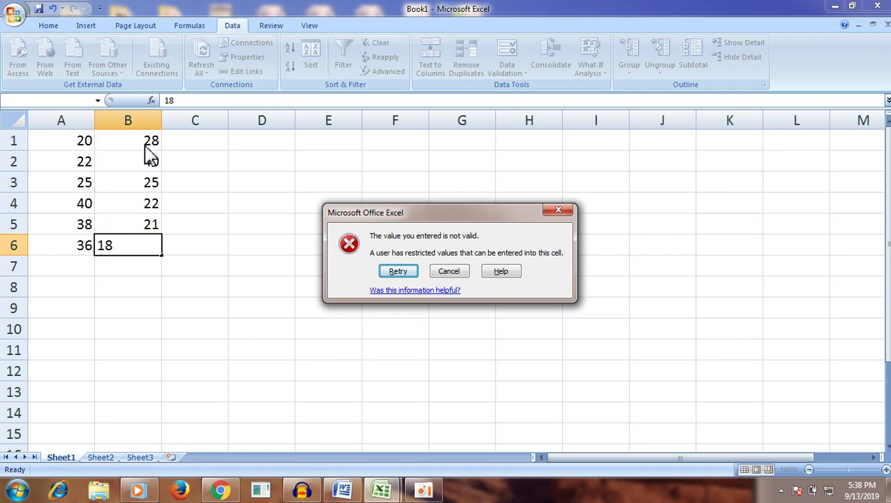
key(Return)
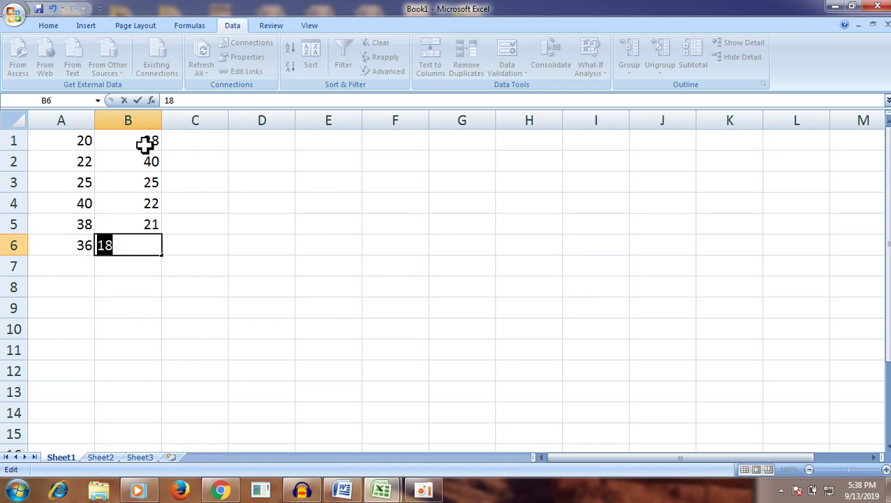
text(20)
key(Return)
Select the range A1:D6
click(192, 153)
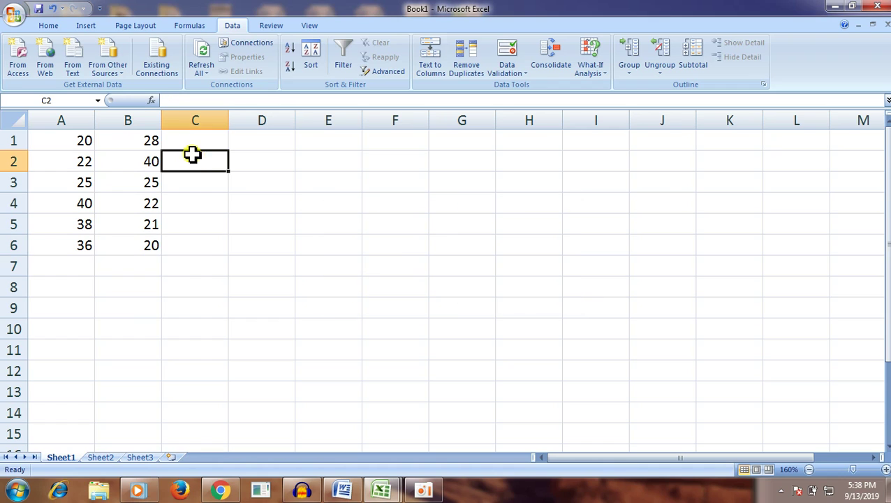
drag(64, 135, 232, 248)
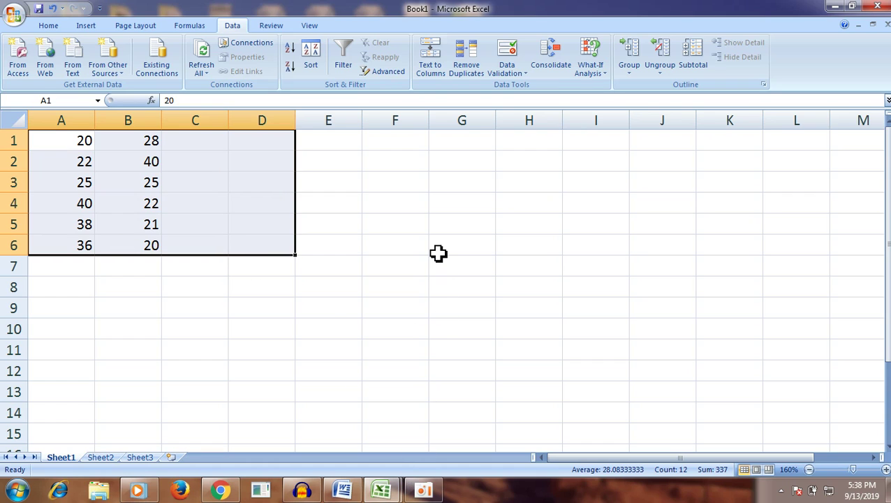